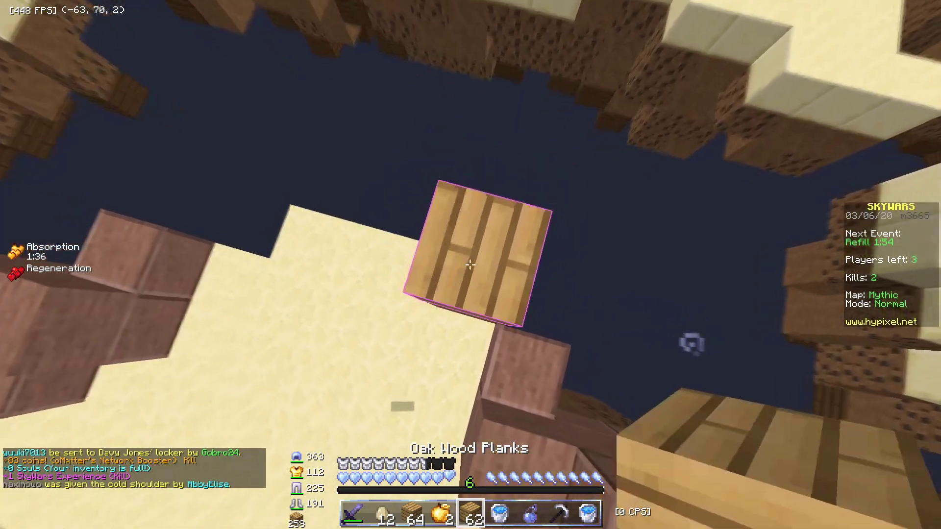
{"action": "right_click", "coordinate": [469, 264]}
{"action": "right_click", "coordinate": [470, 264]}
{"action": "right_click", "coordinate": [470, 264]}
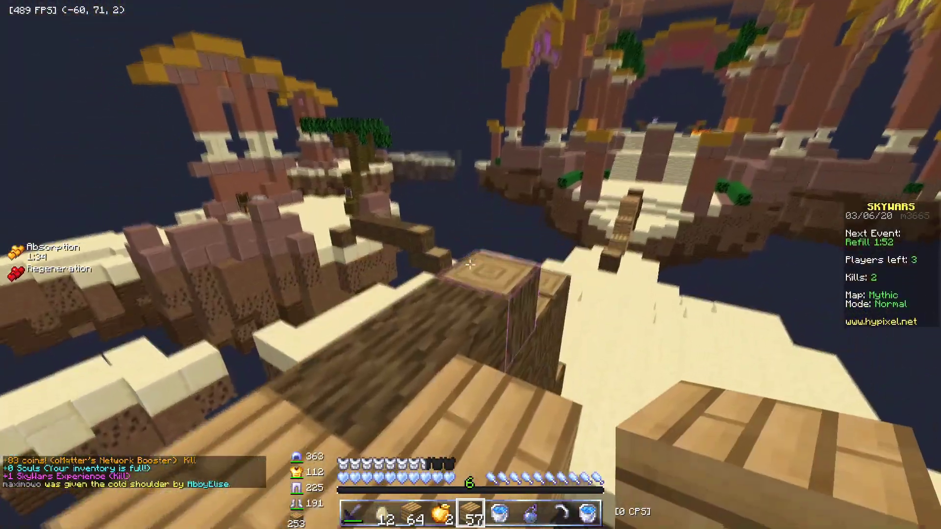
{"action": "right_click", "coordinate": [470, 264]}
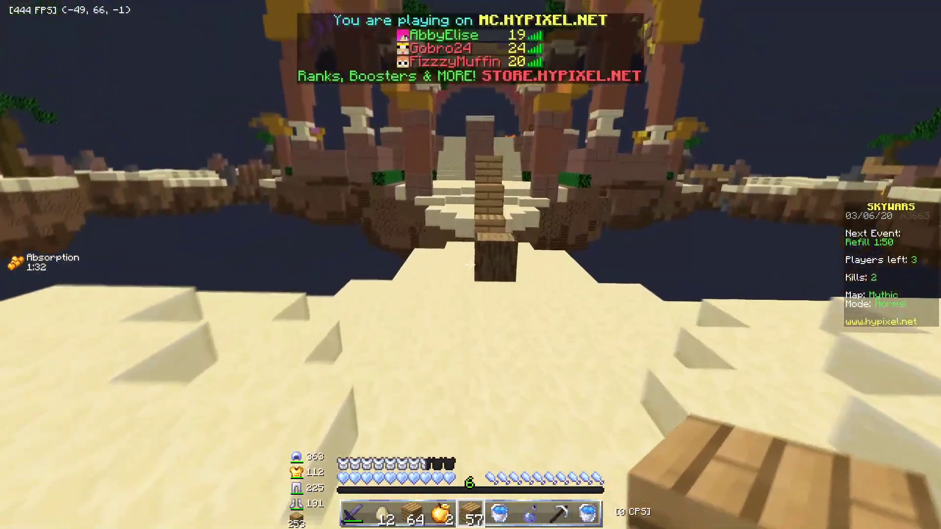
{"action": "key", "text": "w"}
{"action": "key", "text": "w"}
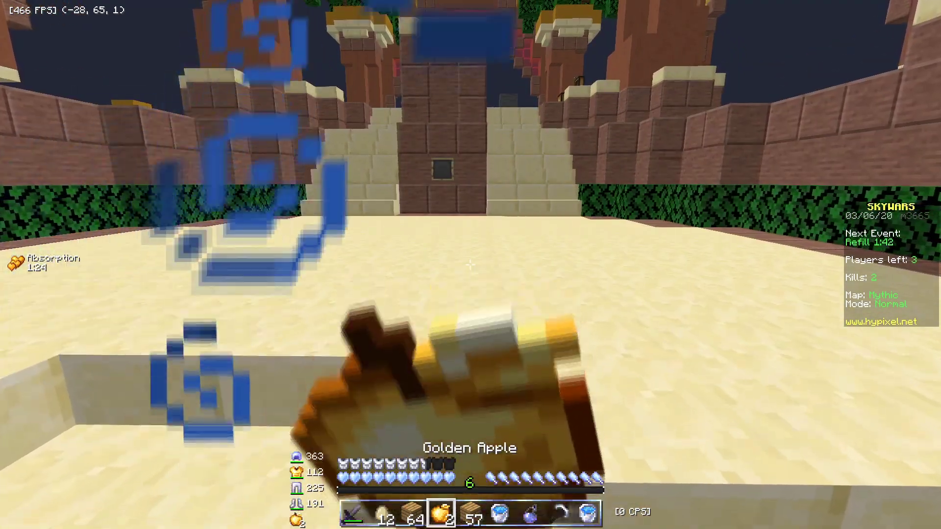
{"action": "key", "text": "7"}
{"action": "key", "text": "w"}
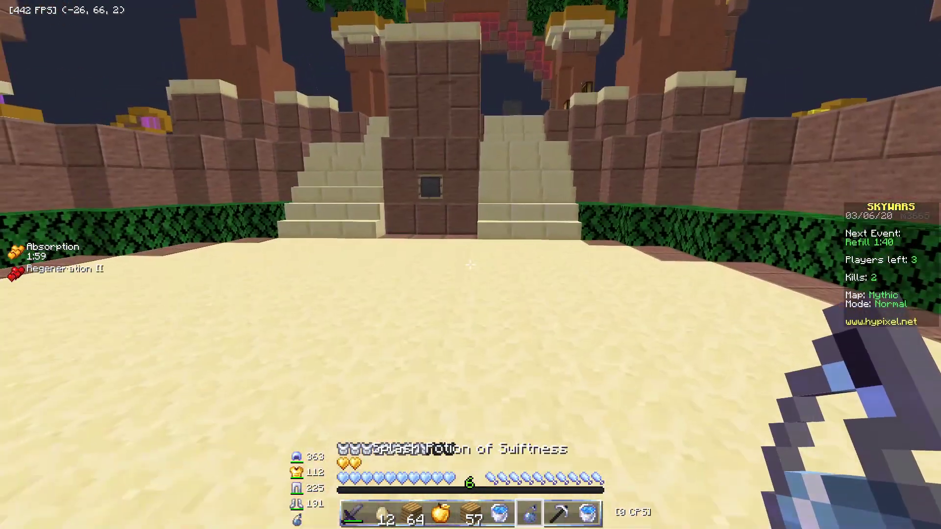
{"action": "key", "text": "1"}
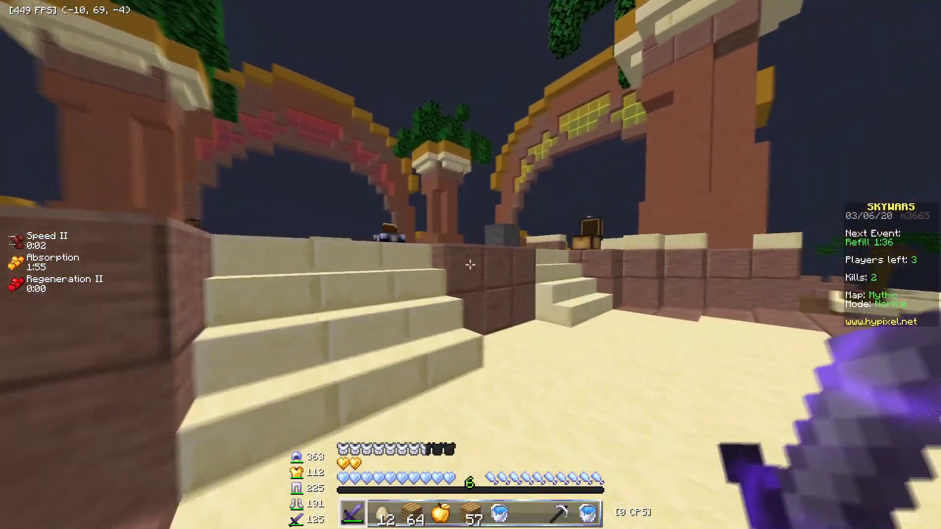
{"action": "key", "text": "2"}
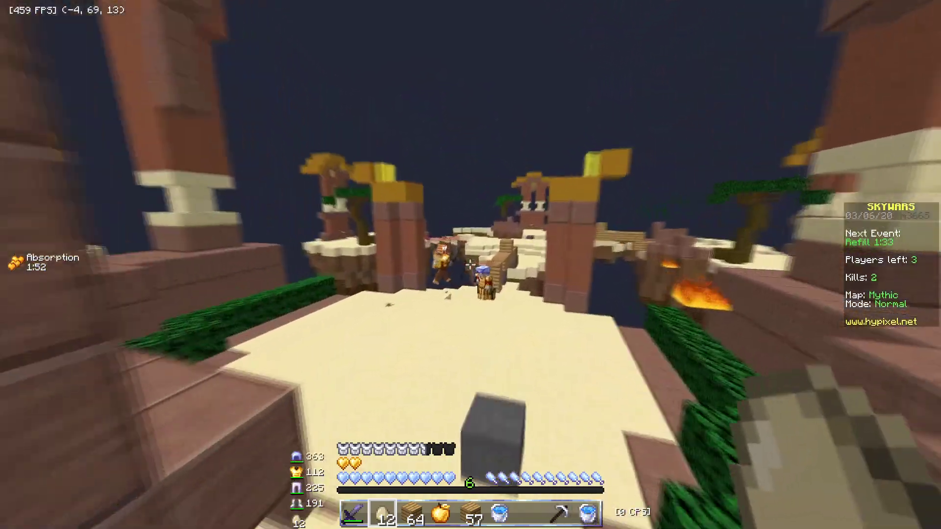
{"action": "right_click", "coordinate": [469, 265]}
{"action": "right_click", "coordinate": [470, 264]}
{"action": "right_click", "coordinate": [470, 265]}
{"action": "right_click", "coordinate": [470, 264]}
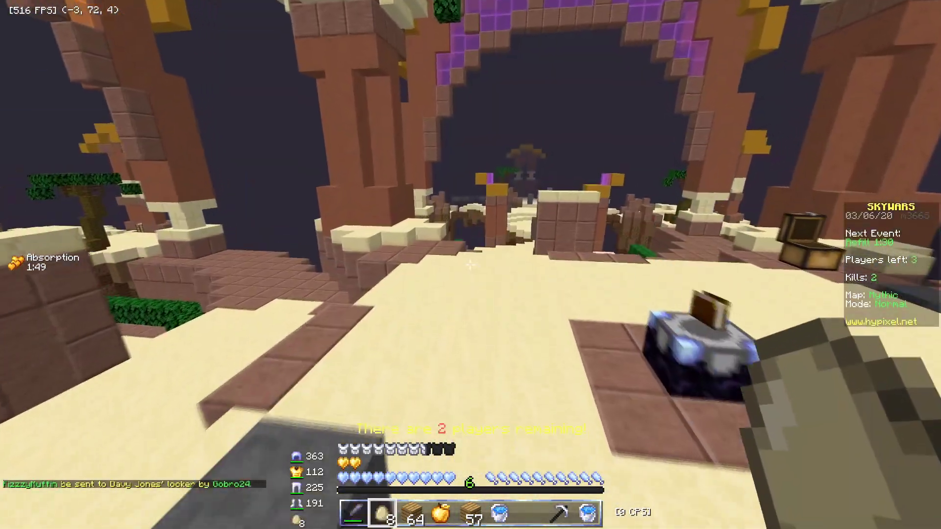
{"action": "key", "text": "1"}
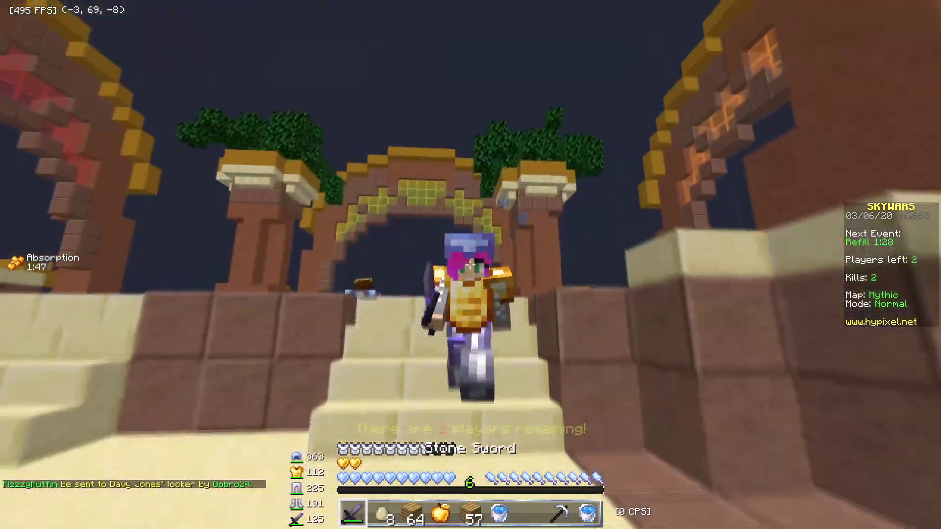
{"action": "key", "text": "Tab"}
{"action": "key", "text": "2"}
{"action": "right_click", "coordinate": [469, 264]}
{"action": "right_click", "coordinate": [470, 264]}
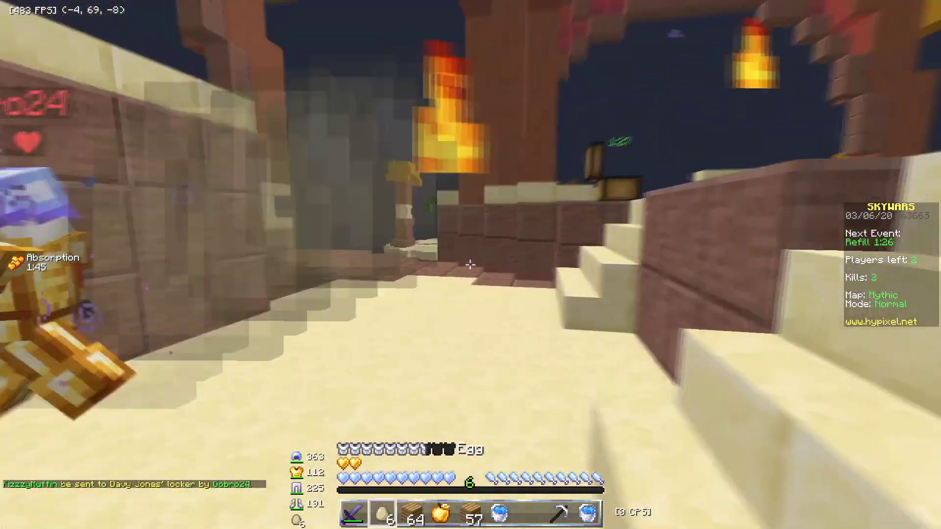
{"action": "key", "text": "5"}
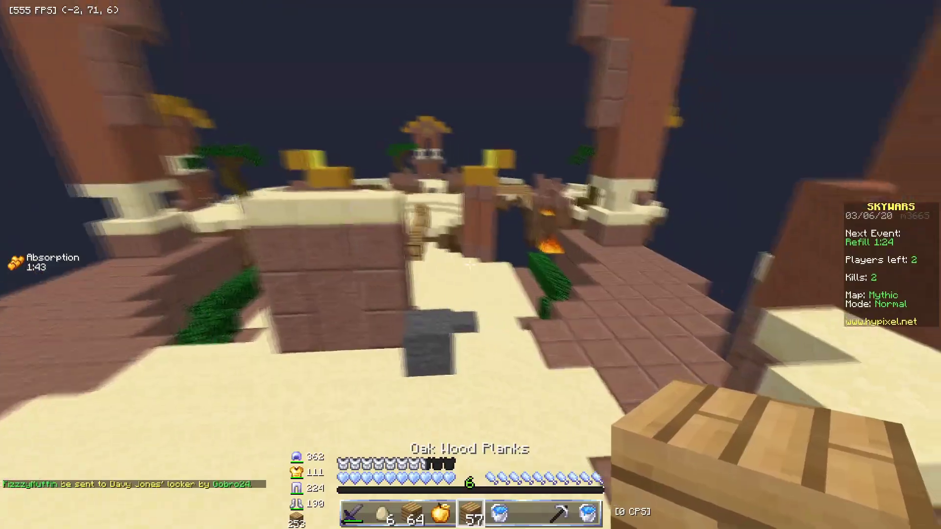
{"action": "key", "text": "2"}
{"action": "key", "text": "5"}
{"action": "right_click", "coordinate": [469, 264]}
{"action": "key", "text": "2"}
{"action": "right_click", "coordinate": [469, 265]}
{"action": "right_click", "coordinate": [469, 264]}
{"action": "key", "text": "1"}
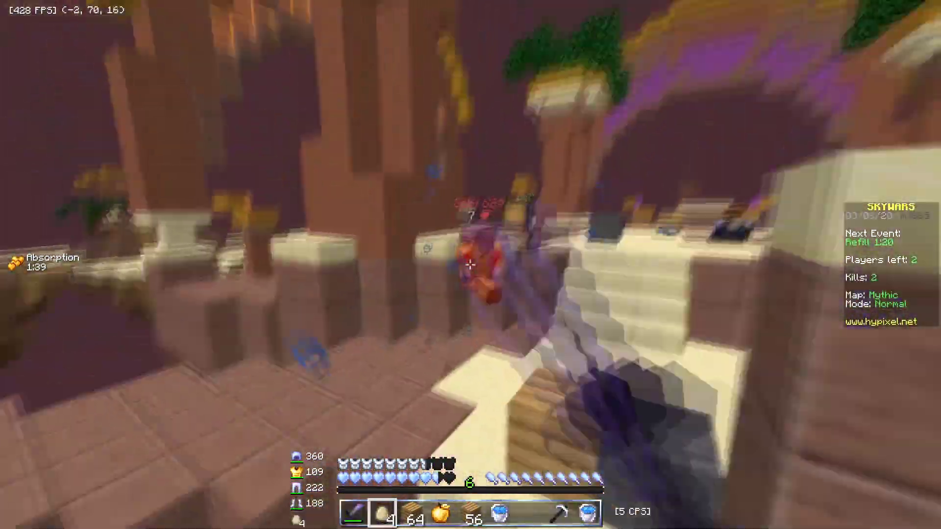
{"action": "key", "text": "2"}
{"action": "right_click", "coordinate": [469, 264]}
{"action": "right_click", "coordinate": [470, 264]}
{"action": "key", "text": "1"}
{"action": "key", "text": "2"}
{"action": "right_click", "coordinate": [469, 264]}
{"action": "key", "text": "1"}
{"action": "left_click", "coordinate": [469, 264]}
{"action": "left_click", "coordinate": [470, 265]}
{"action": "left_click", "coordinate": [470, 265]}
{"action": "left_click", "coordinate": [470, 265]}
{"action": "left_click", "coordinate": [470, 265]}
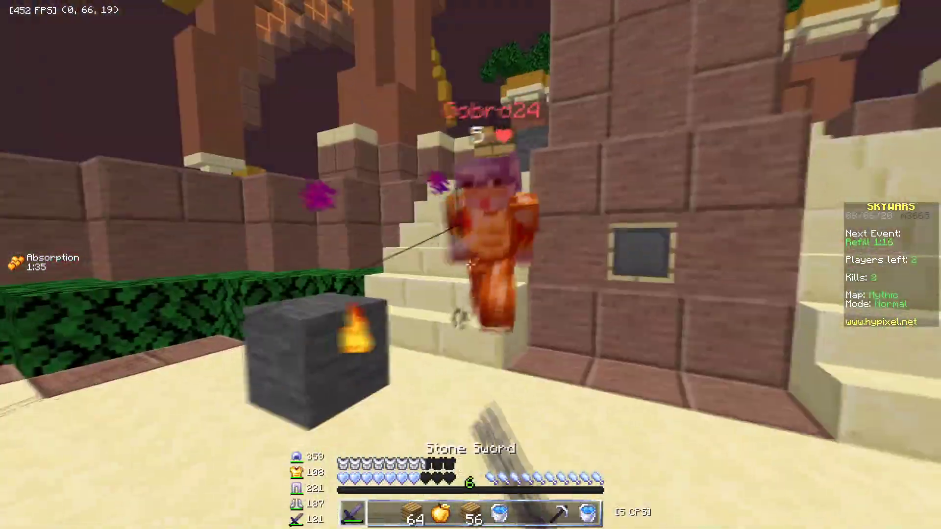
{"action": "left_click", "coordinate": [470, 264]}
{"action": "left_click", "coordinate": [470, 264]}
{"action": "left_click", "coordinate": [470, 265]}
{"action": "key", "text": "2"}
{"action": "right_click", "coordinate": [470, 264]}
{"action": "key", "text": "1"}
{"action": "left_click", "coordinate": [470, 264]}
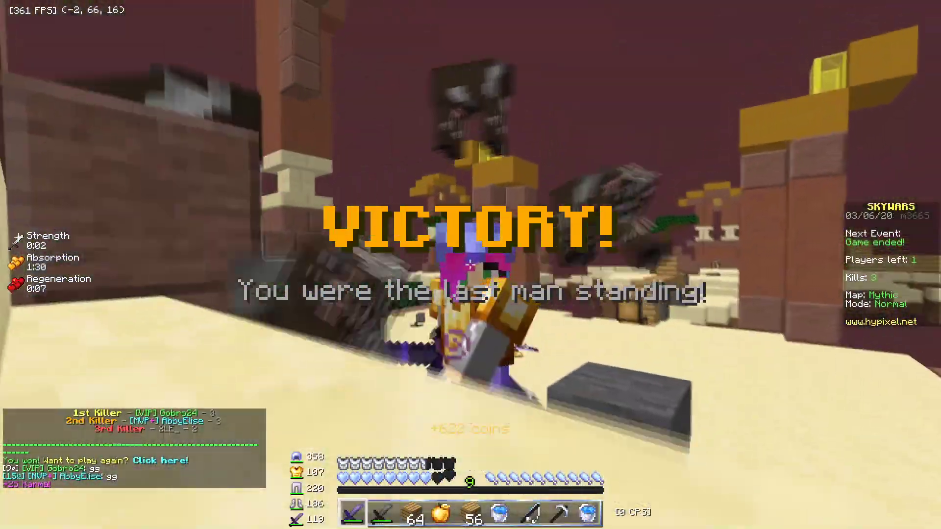
{"action": "left_click", "coordinate": [470, 265]}
{"action": "left_click", "coordinate": [470, 264]}
{"action": "left_click", "coordinate": [469, 264]}
{"action": "left_click", "coordinate": [470, 265]}
{"action": "left_click", "coordinate": [470, 265]}
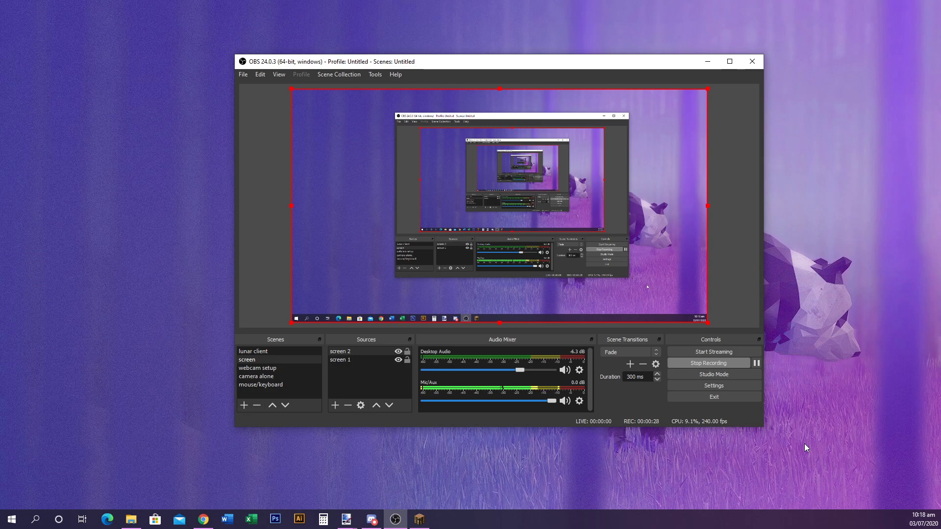
- Open the OBS settings and review the recording output options and the video settings
{"action": "left_click", "coordinate": [710, 390]}
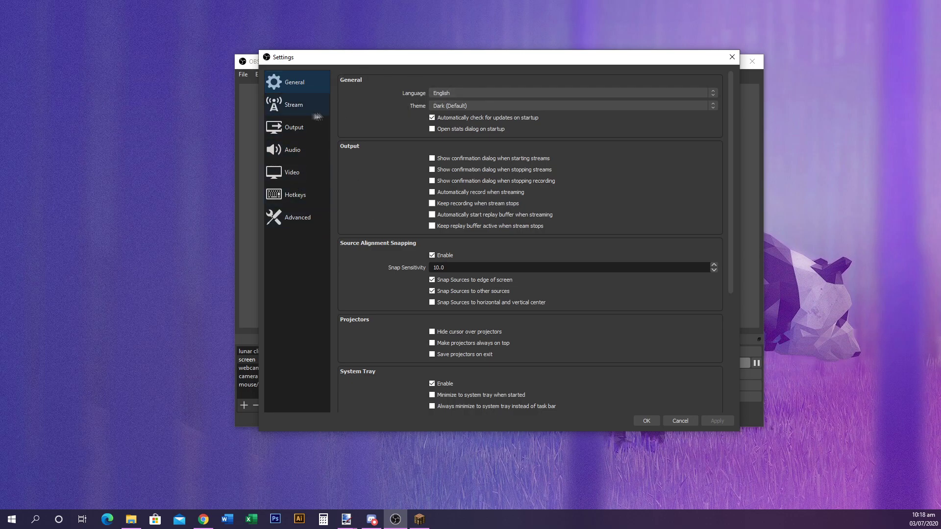
{"action": "left_click", "coordinate": [294, 129]}
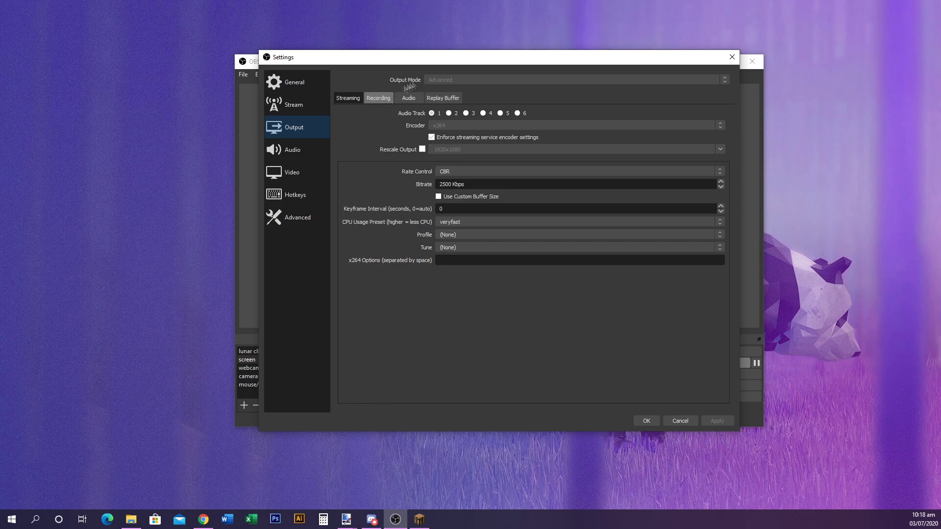
{"action": "left_click", "coordinate": [389, 100]}
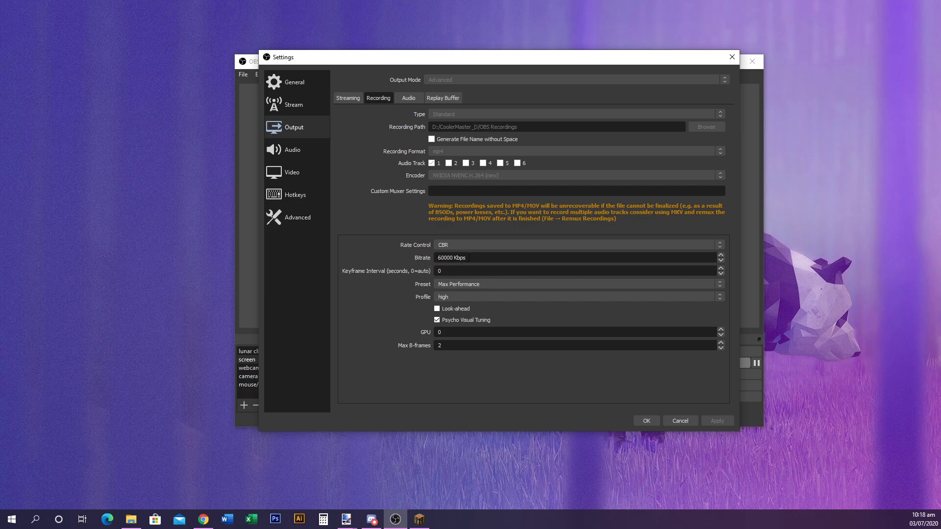
{"action": "left_click", "coordinate": [448, 164]}
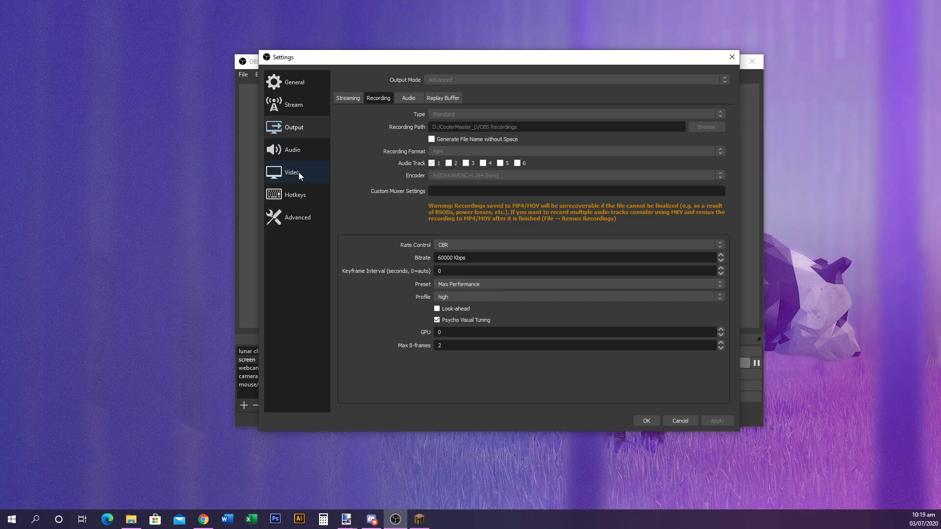
{"action": "left_click", "coordinate": [296, 172]}
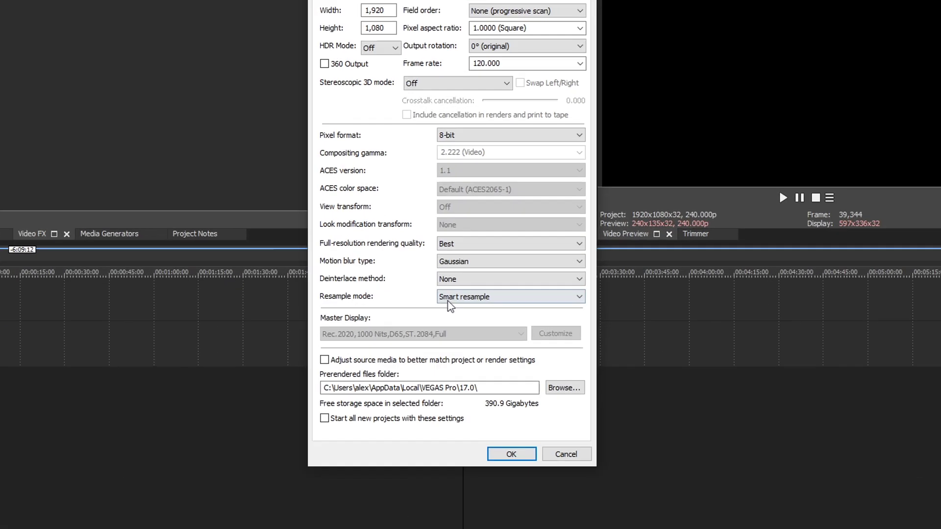
- Create a new 1920x1080, 120 fps project in VEGAS Pro with the resample mode set to Smart resample
{"action": "left_click", "coordinate": [483, 300]}
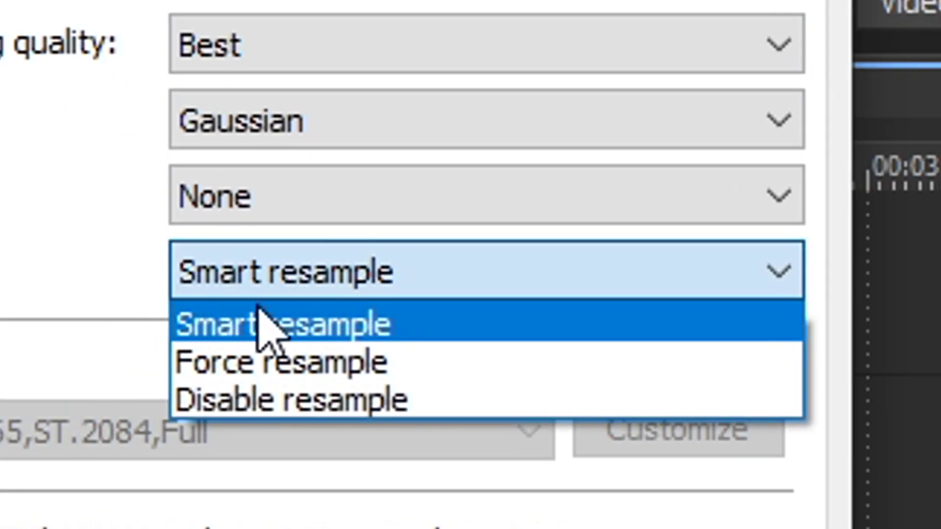
{"action": "left_click", "coordinate": [265, 326]}
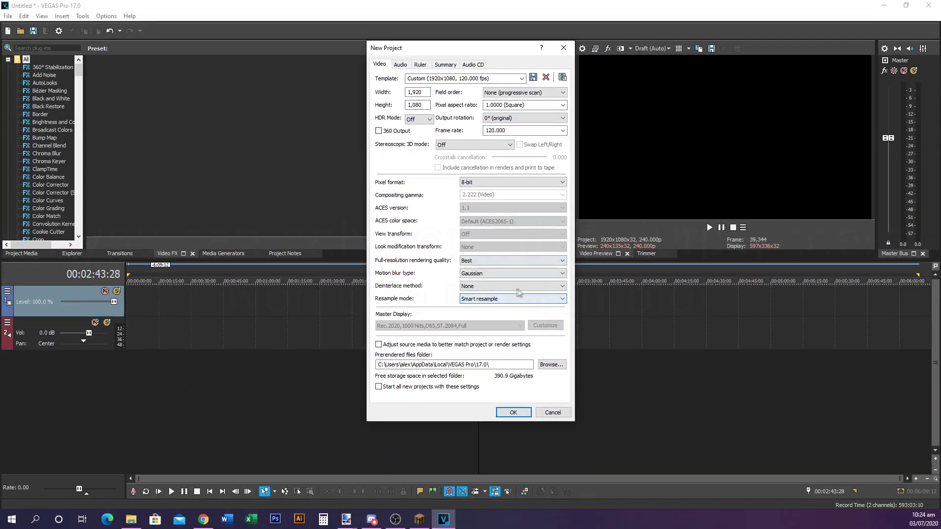
{"action": "left_click", "coordinate": [482, 298]}
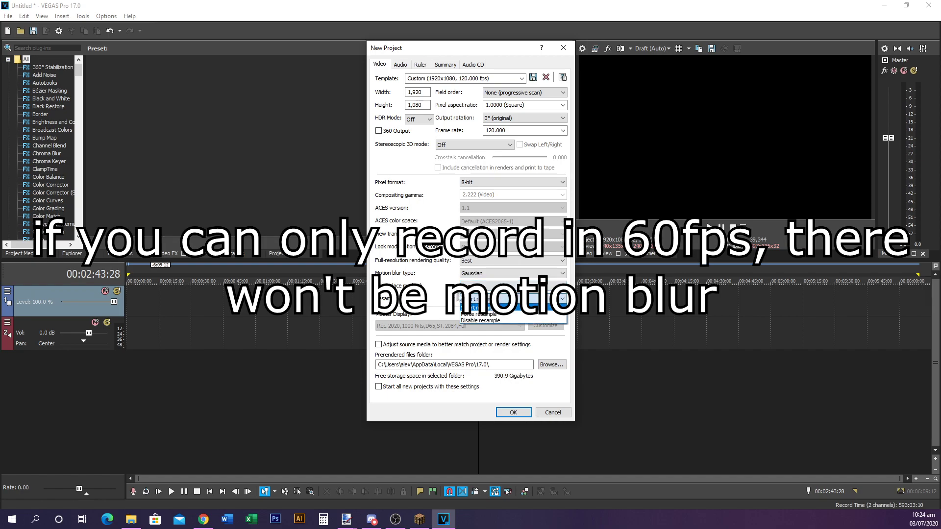
{"action": "left_click", "coordinate": [483, 307]}
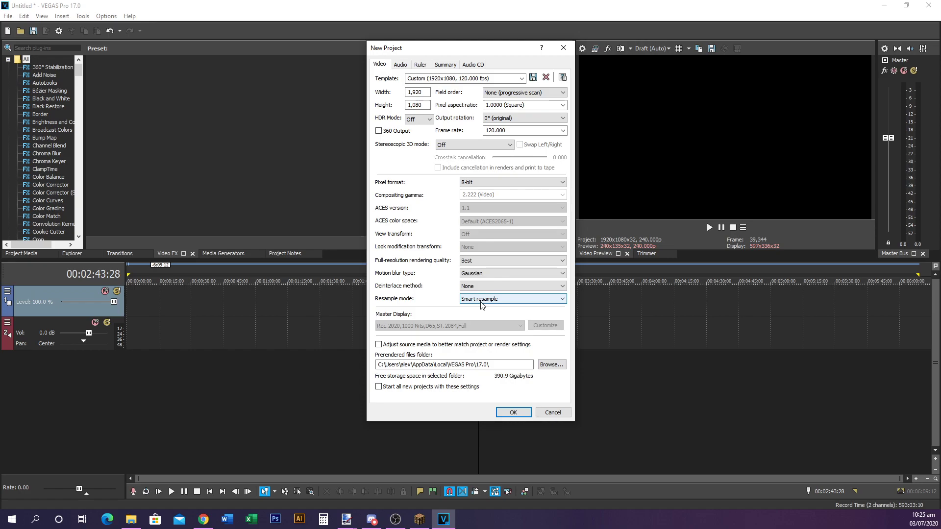
{"action": "key", "text": "Return"}
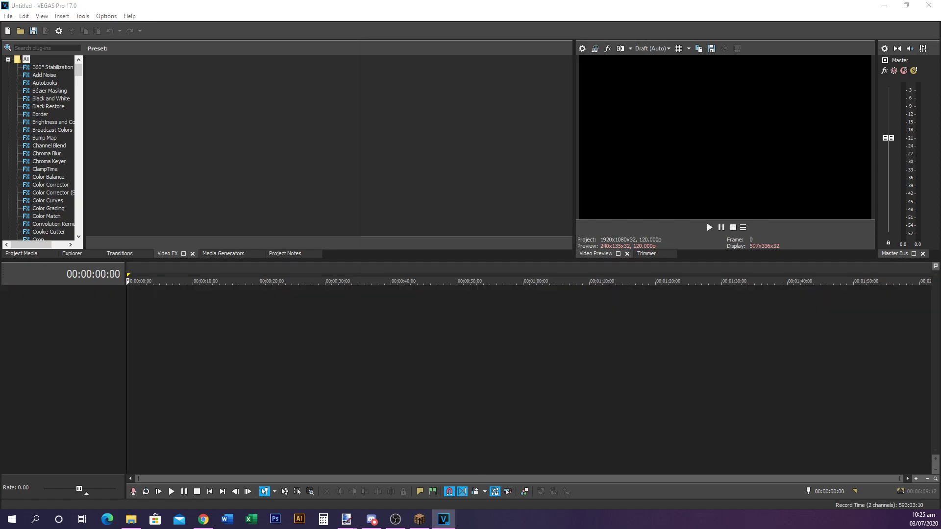
{"action": "left_click_drag", "start_coordinate": [385, 311], "coordinate": [136, 321]}
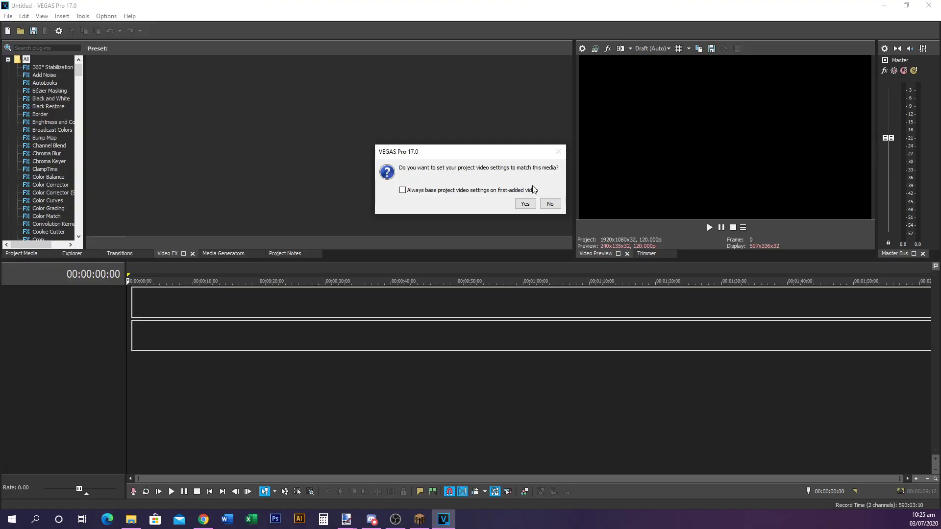
{"action": "left_click", "coordinate": [524, 203]}
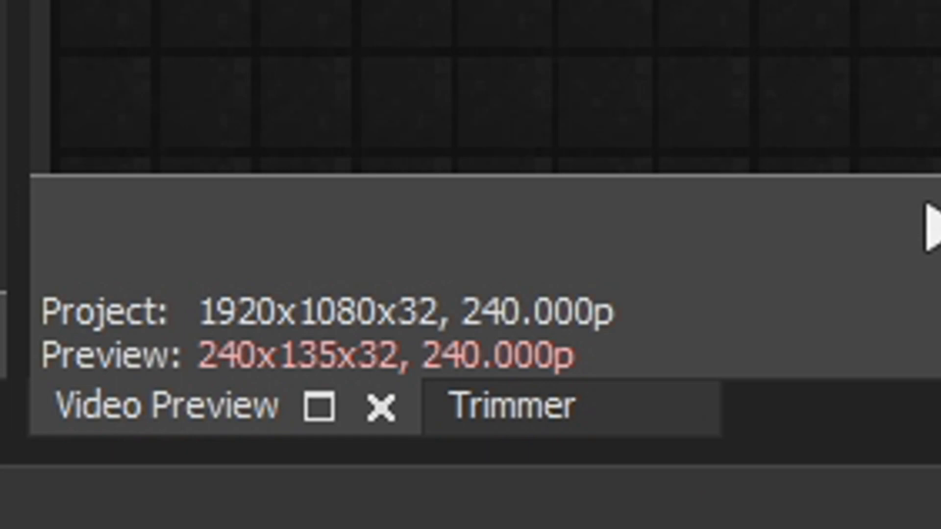
- Split the recording at 00:04:13:00 and delete the part before the cut
{"action": "left_click", "coordinate": [789, 304]}
{"action": "left_click", "coordinate": [761, 304]}
{"action": "left_click", "coordinate": [727, 304]}
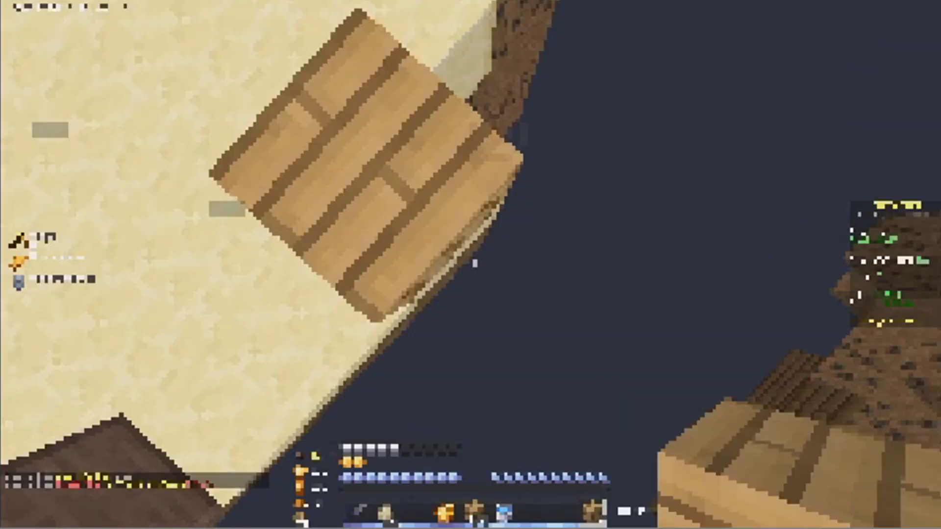
{"action": "left_click", "coordinate": [711, 304]}
{"action": "left_click", "coordinate": [691, 304]}
{"action": "left_click", "coordinate": [676, 304]}
{"action": "left_click", "coordinate": [668, 304]}
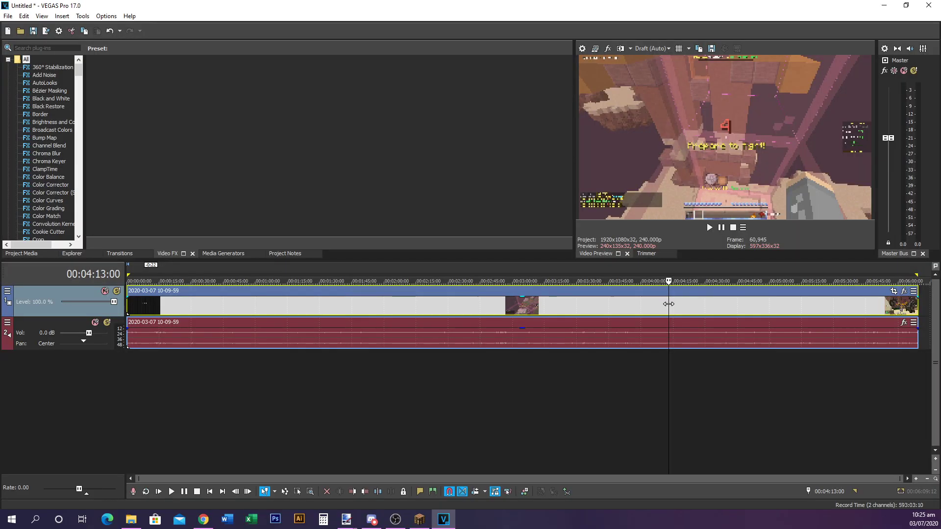
{"action": "key", "text": "s"}
{"action": "key", "text": "Delete"}
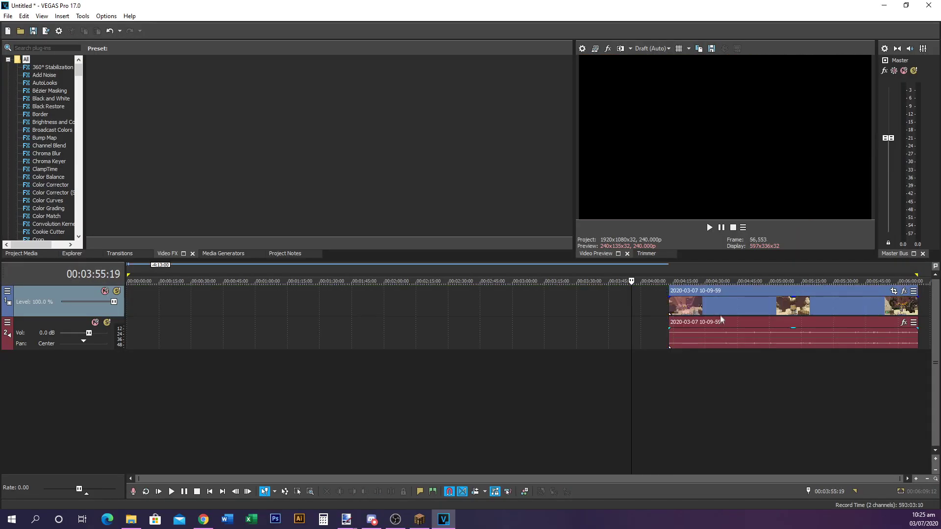
- Move the remaining clip to the start of the timeline and select its full 00:01:56:11 span as the render range
{"action": "left_click_drag", "start_coordinate": [720, 320], "coordinate": [178, 320]}
{"action": "left_click_drag", "start_coordinate": [375, 361], "coordinate": [1, 351]}
- Open the render settings, look at the Windows Media Video V11 templates, and choose MAGIX AVC/AAC MP4 as the output format
{"action": "left_click", "coordinate": [46, 31]}
{"action": "scroll", "coordinate": [392, 260], "scroll_direction": "down", "scroll_amount": 2}
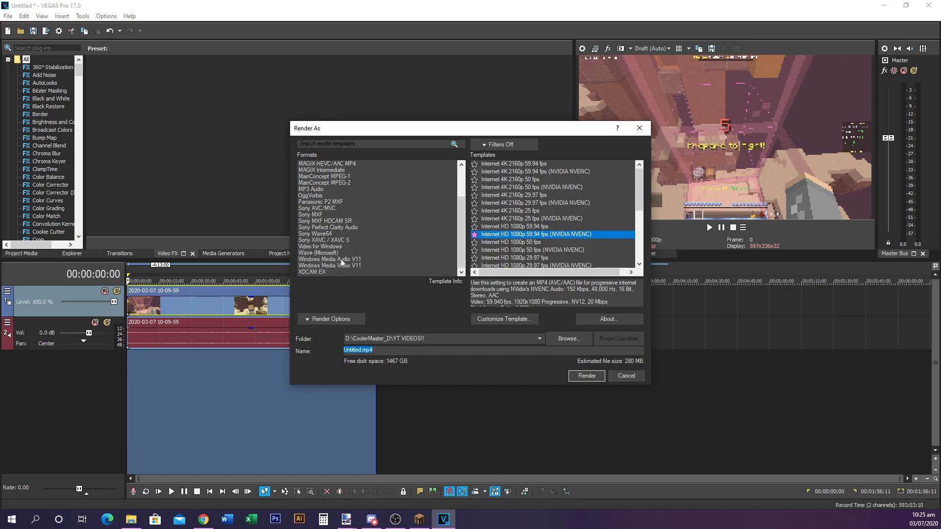
{"action": "left_click", "coordinate": [350, 267]}
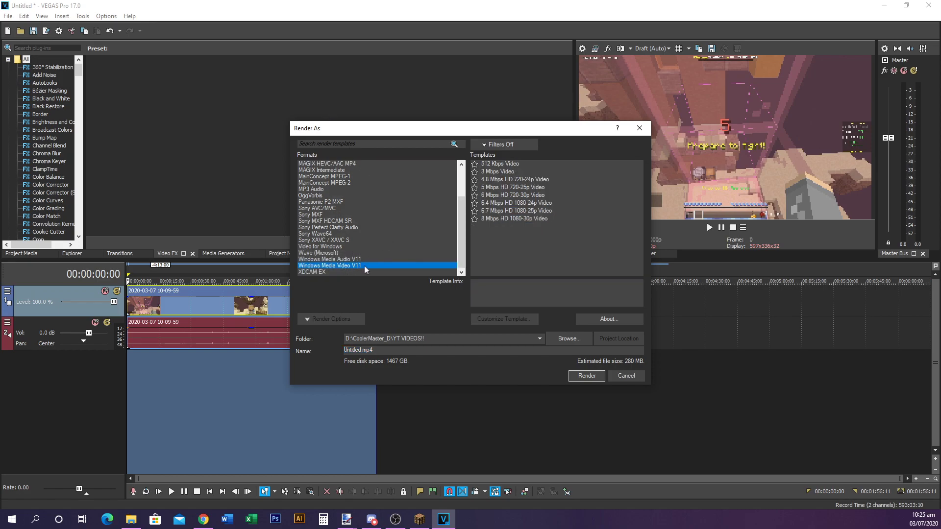
{"action": "scroll", "coordinate": [347, 260], "scroll_direction": "up", "scroll_amount": 3}
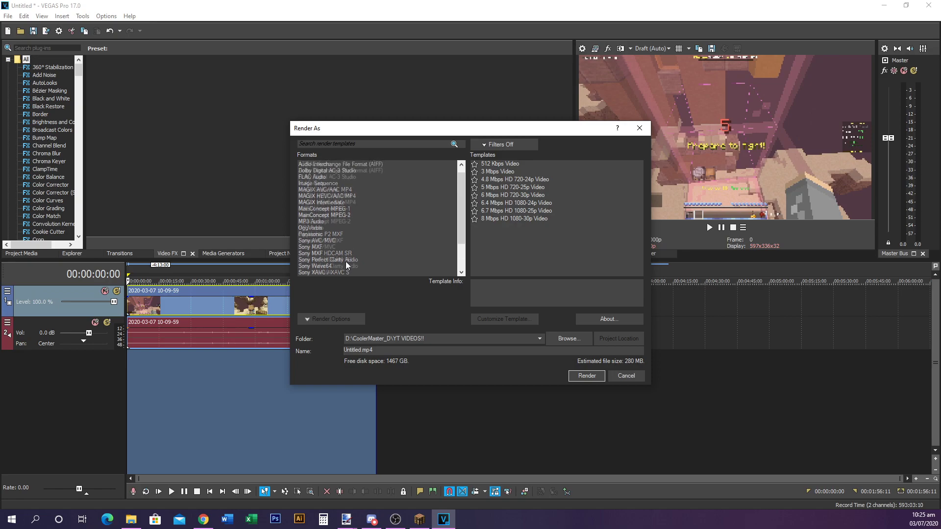
{"action": "left_click", "coordinate": [330, 202]}
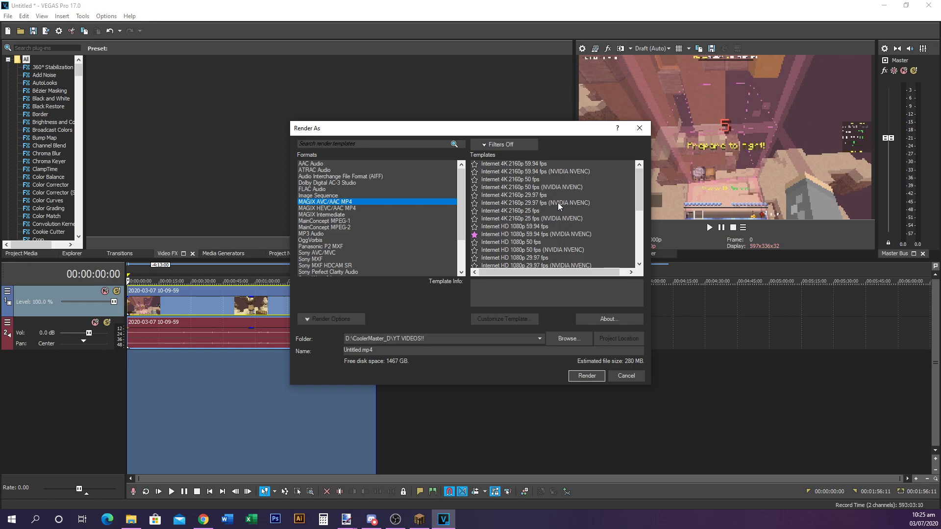
{"action": "scroll", "coordinate": [377, 218], "scroll_direction": "down", "scroll_amount": 3}
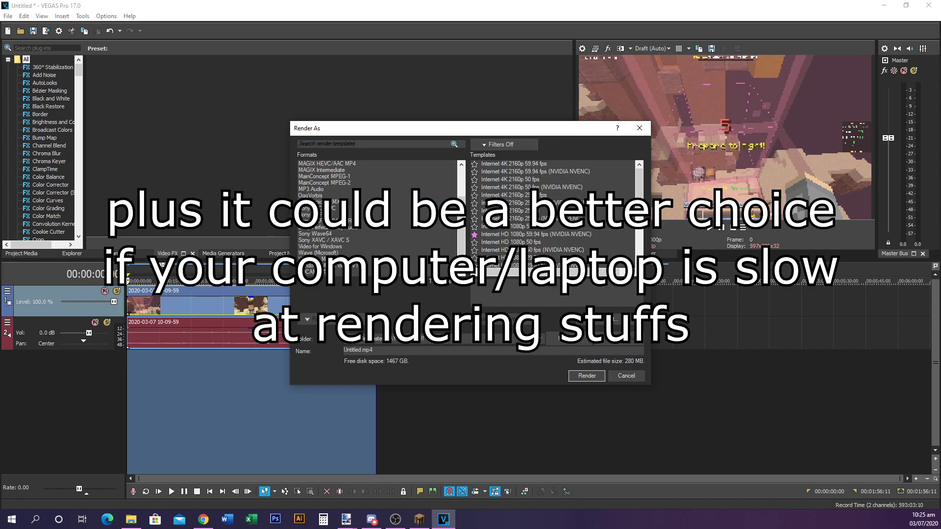
{"action": "scroll", "coordinate": [378, 215], "scroll_direction": "up", "scroll_amount": 3}
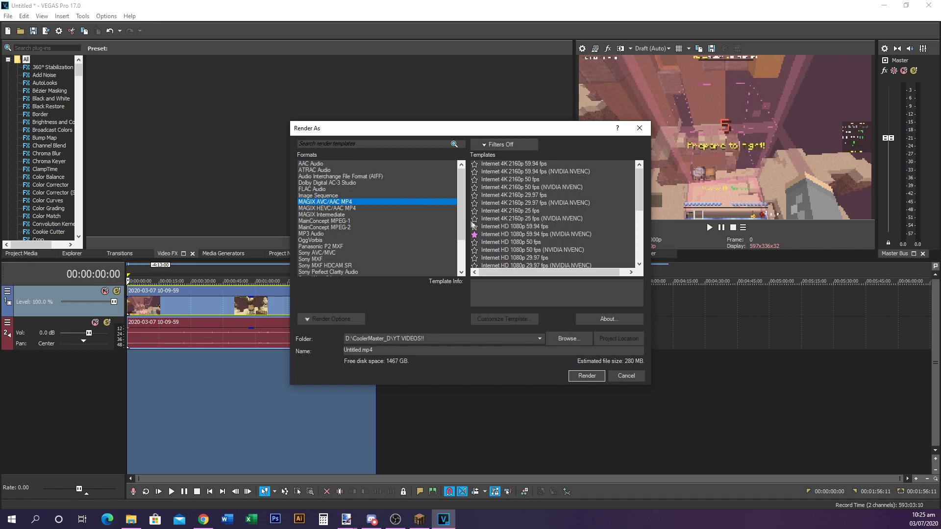
- Look over the video settings of the Internet HD 1080p 59.94 fps (NVIDIA NVENC) template and close them without saving
{"action": "left_click", "coordinate": [490, 234]}
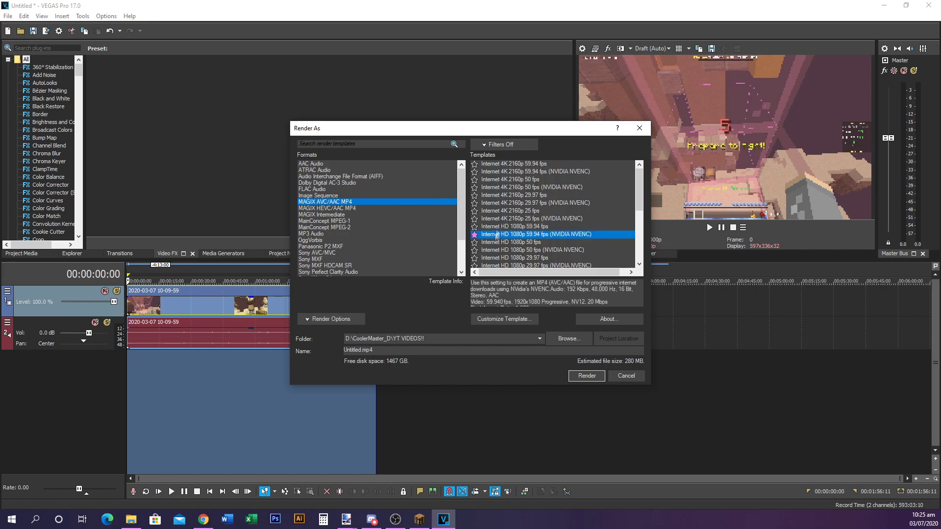
{"action": "double_click", "coordinate": [537, 236]}
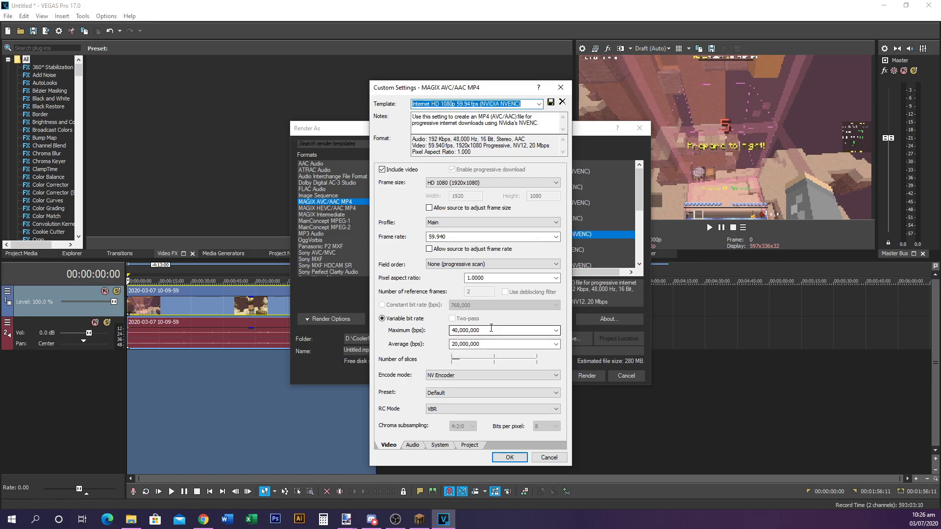
{"action": "left_click", "coordinate": [491, 329]}
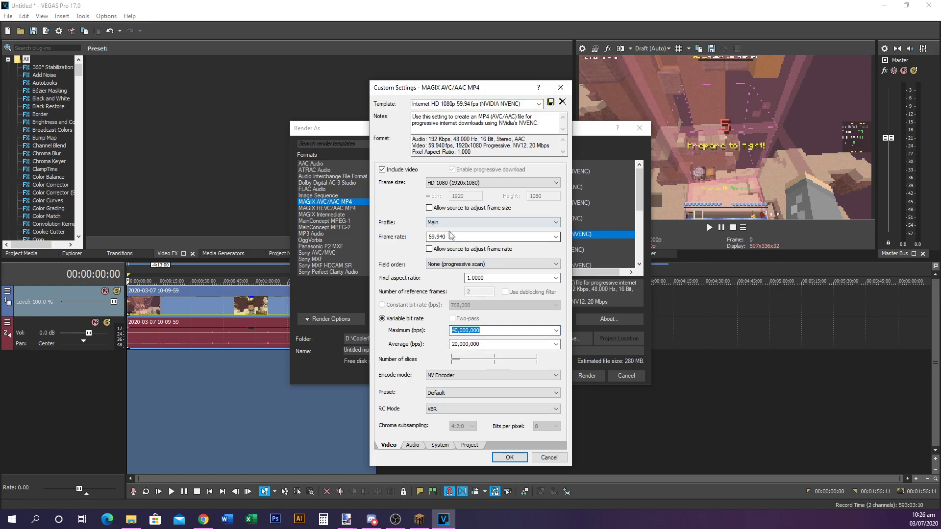
{"action": "left_click", "coordinate": [438, 222]}
{"action": "left_click", "coordinate": [439, 225]}
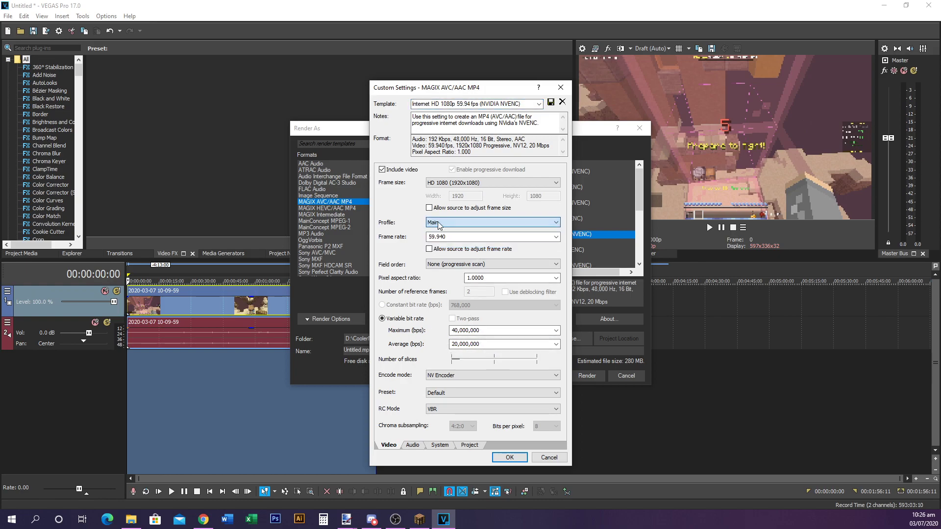
{"action": "left_click", "coordinate": [438, 397]}
{"action": "left_click", "coordinate": [549, 456]}
{"action": "left_click", "coordinate": [550, 456]}
- Choose the custom render template good, open its settings and try VBR as the RC mode
{"action": "double_click", "coordinate": [589, 235]}
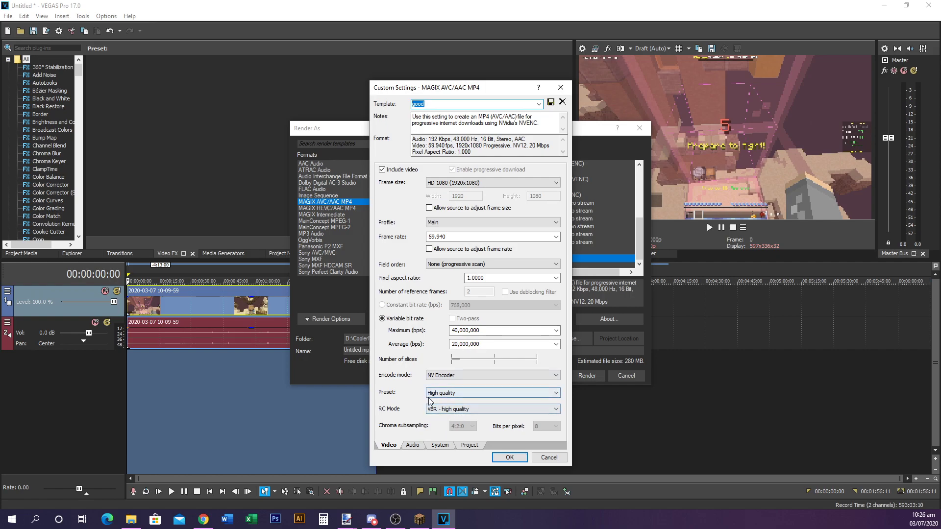
{"action": "left_click", "coordinate": [429, 397]}
{"action": "left_click", "coordinate": [441, 395]}
{"action": "left_click", "coordinate": [441, 409]}
{"action": "left_click", "coordinate": [442, 416]}
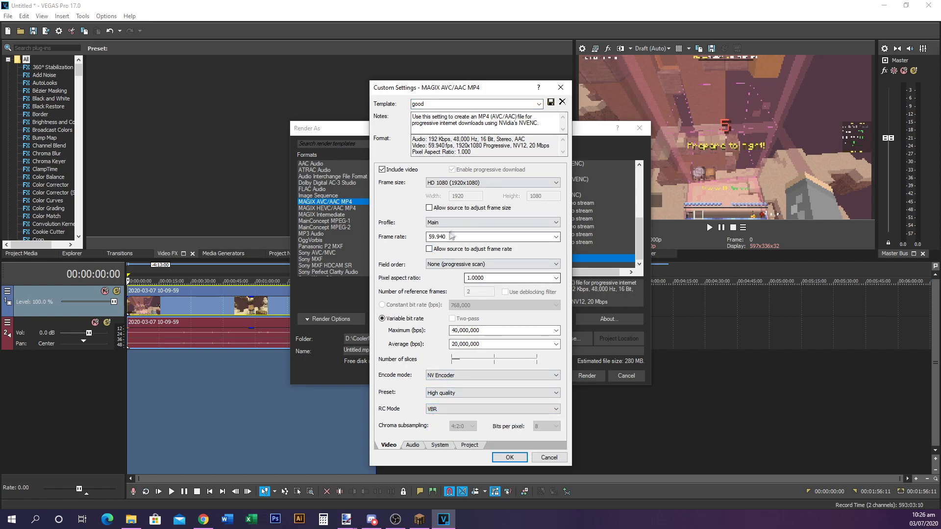
- Look through the frame rate and frame size options of the good template and cancel its custom settings
{"action": "left_click", "coordinate": [487, 238]}
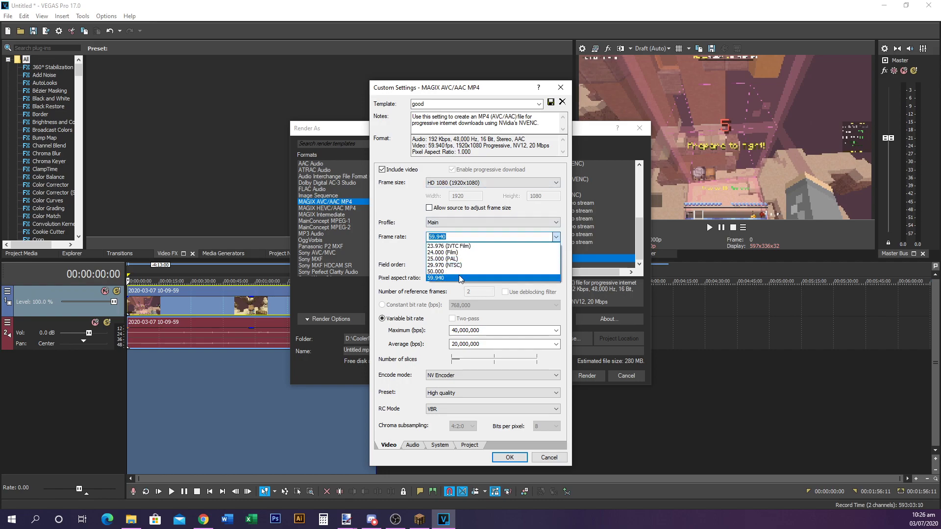
{"action": "left_click", "coordinate": [460, 235]}
{"action": "left_click", "coordinate": [461, 183]}
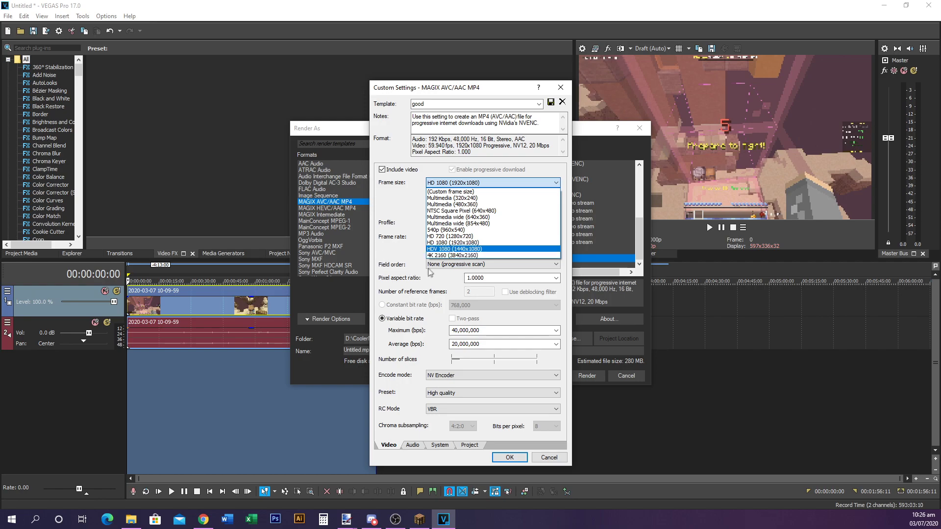
{"action": "left_click", "coordinate": [407, 261]}
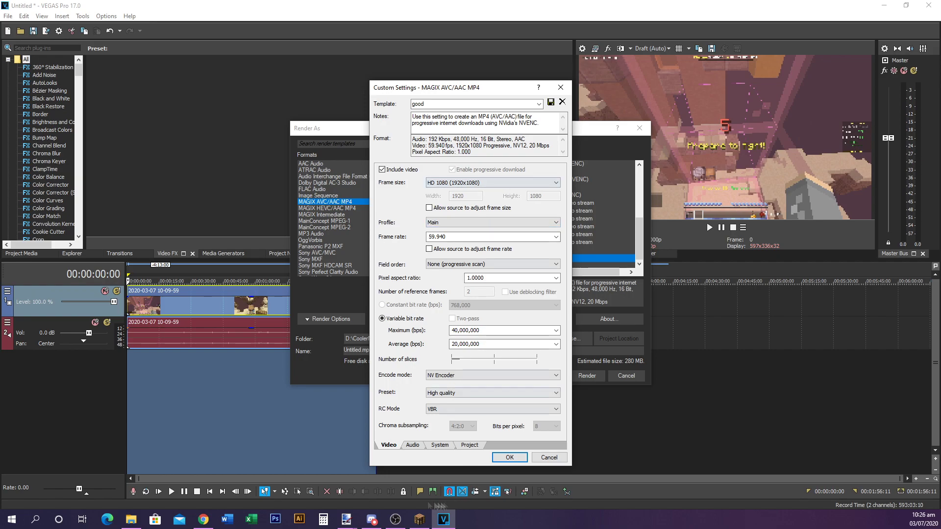
{"action": "left_click", "coordinate": [545, 458]}
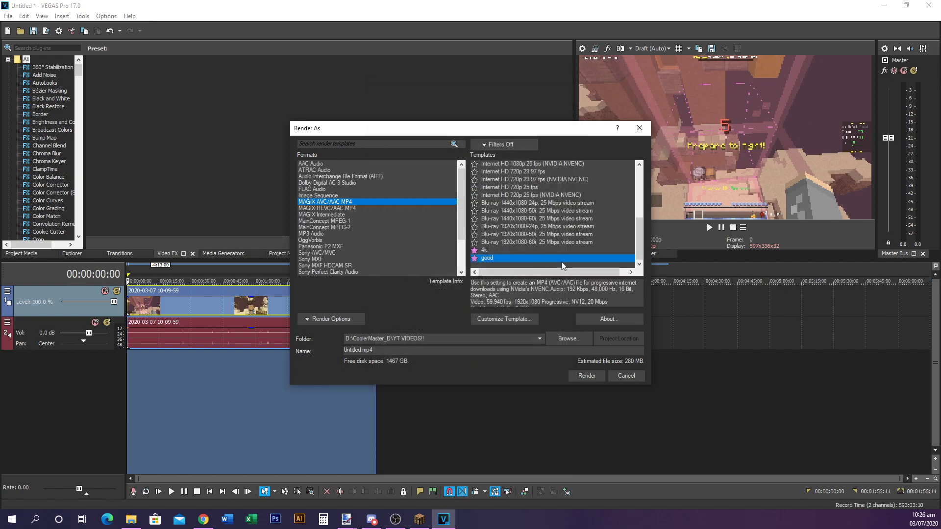
- Review the project, system, audio and video settings of the good template and accept them
{"action": "left_click", "coordinate": [504, 319]}
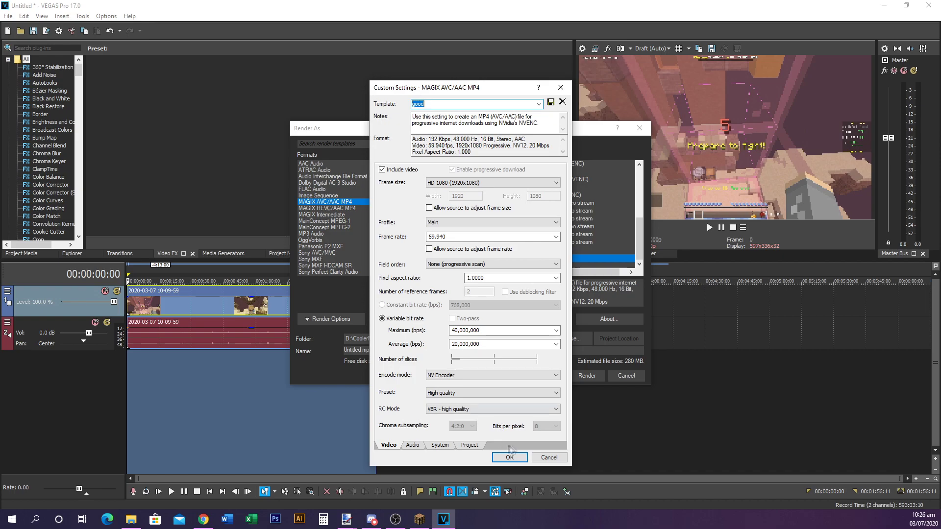
{"action": "left_click", "coordinate": [467, 446]}
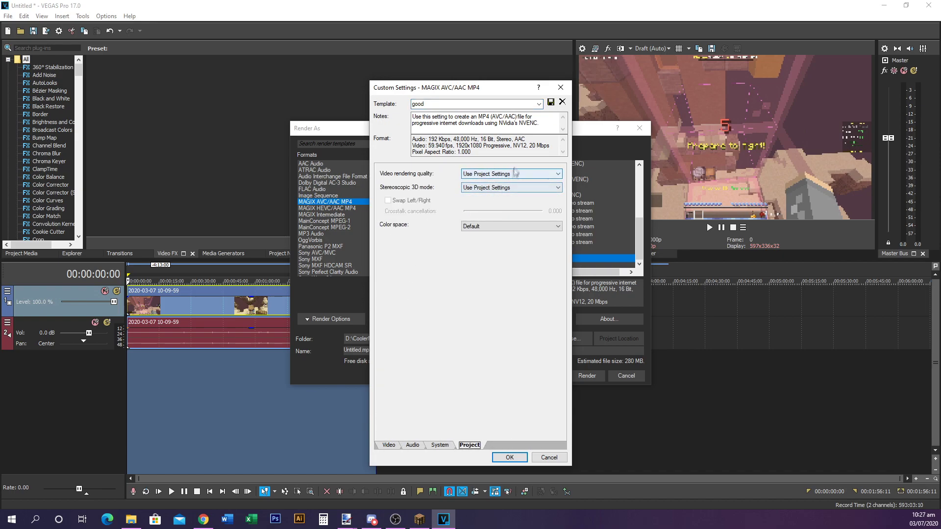
{"action": "left_click", "coordinate": [440, 446]}
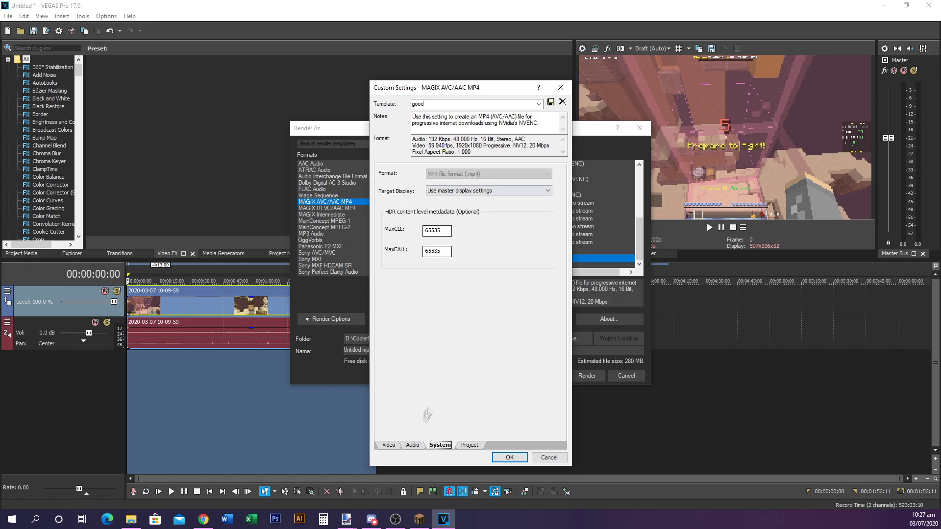
{"action": "left_click", "coordinate": [412, 445]}
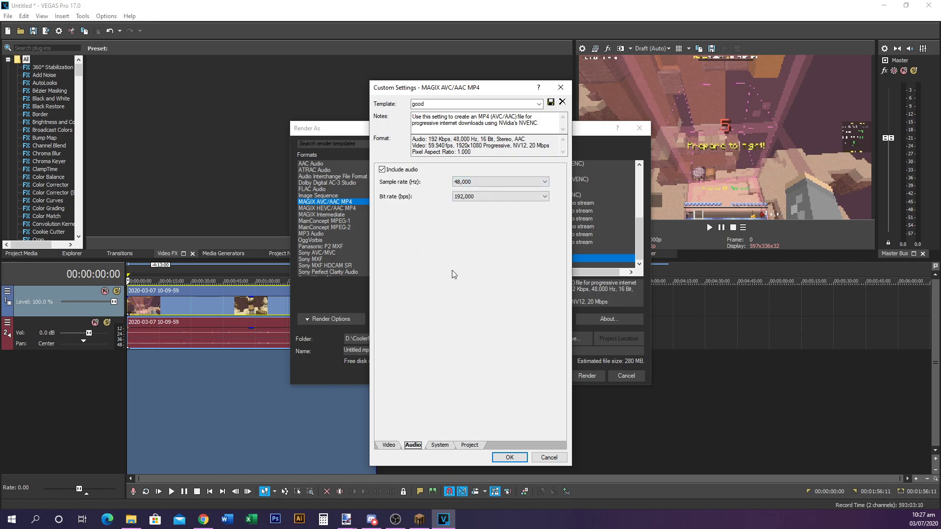
{"action": "left_click", "coordinate": [389, 445]}
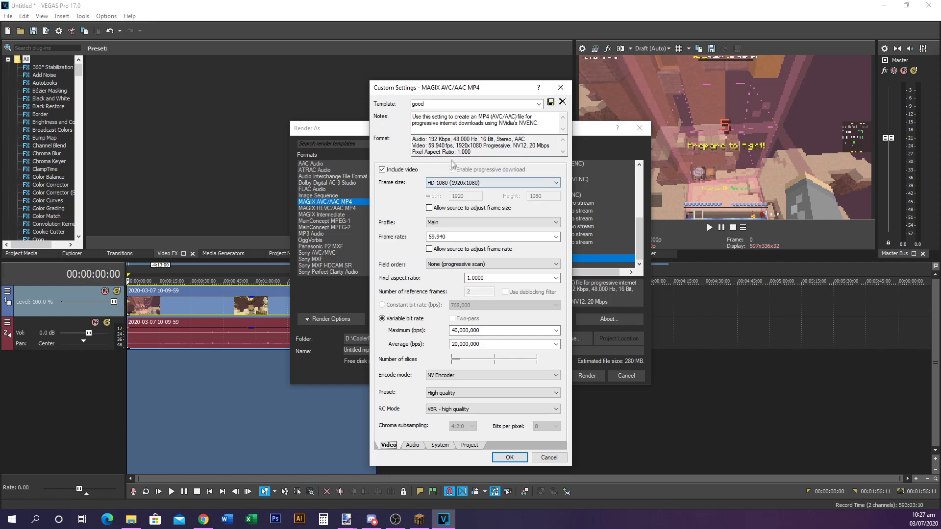
{"action": "left_click", "coordinate": [510, 457]}
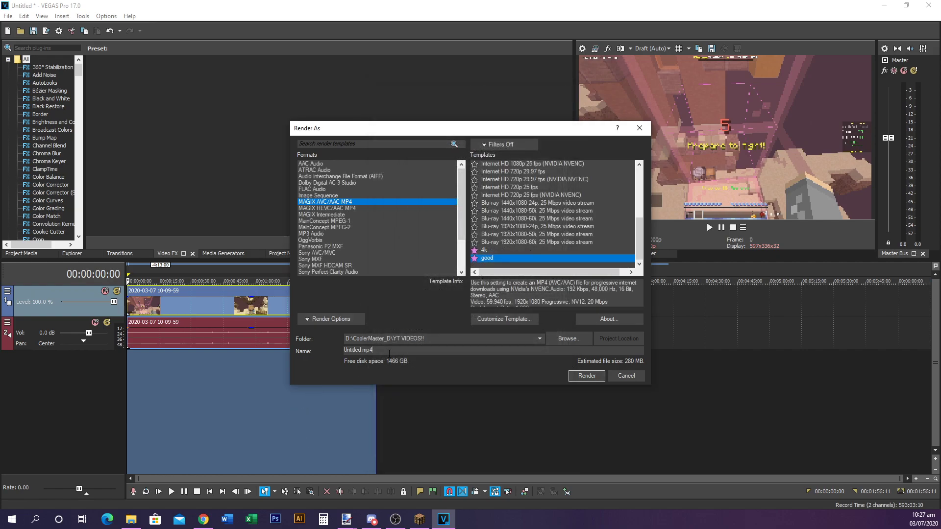
- Name the output file test render thing and start rendering it with the good template
{"action": "type", "text": "test render thing"}
{"action": "left_click", "coordinate": [589, 377]}
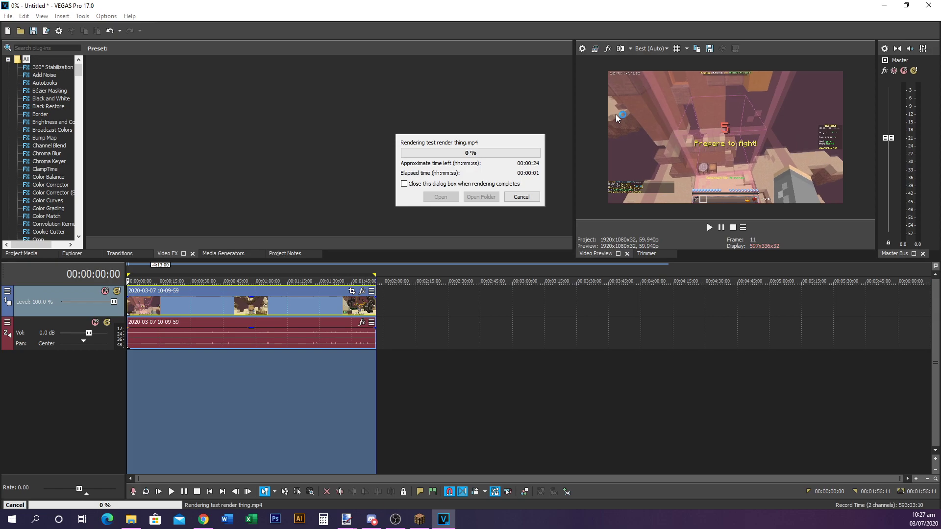